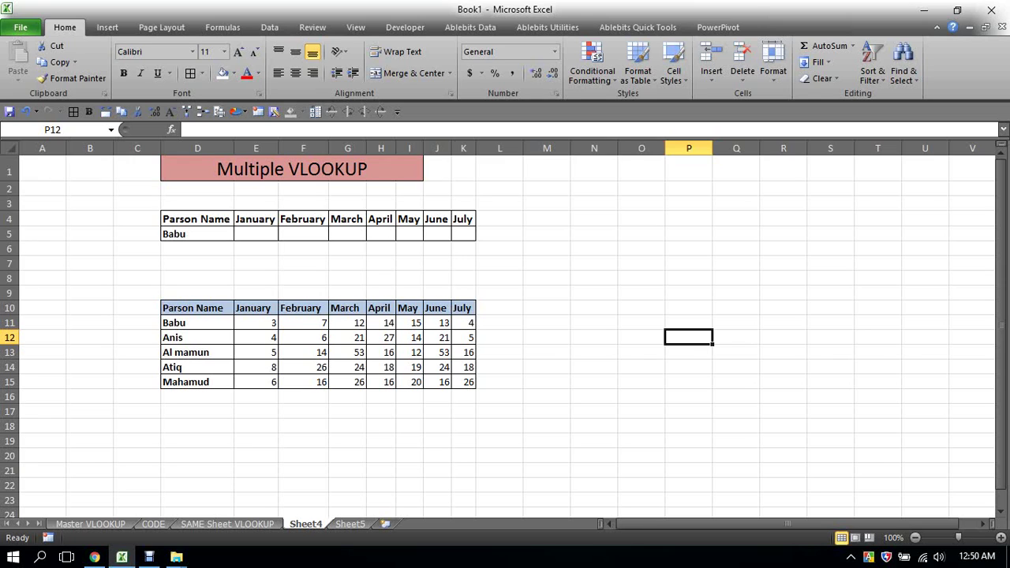
# - Point out Babu's empty January cell, the Parson Name header and the source table rows
pyautogui.click(381, 263)
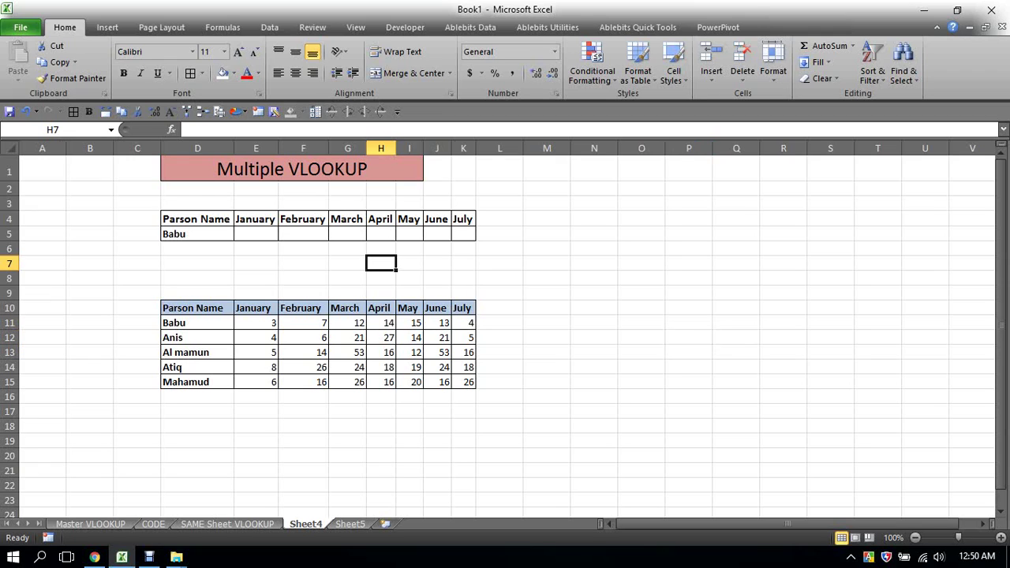
pyautogui.click(255, 233)
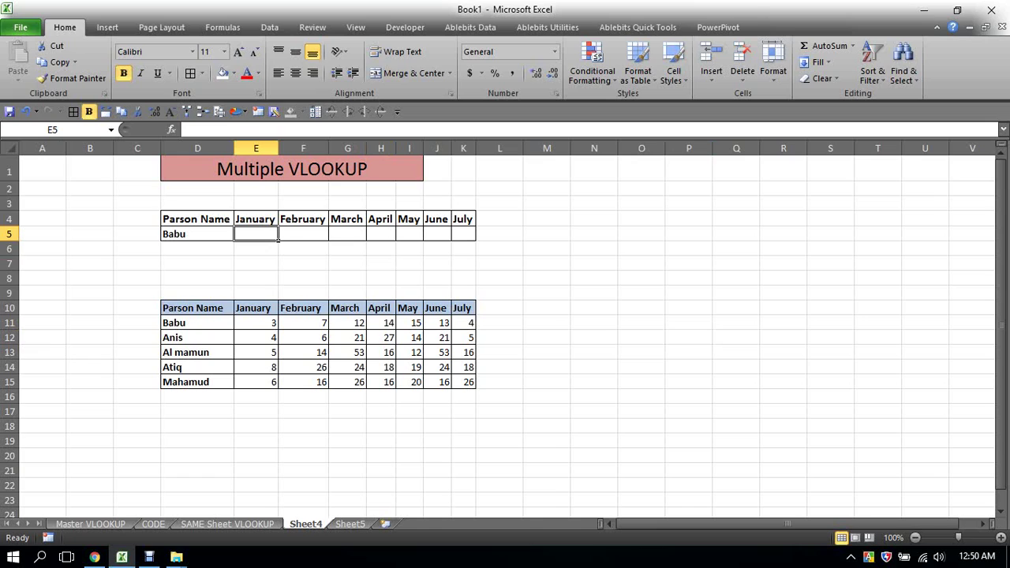
pyautogui.click(232, 224)
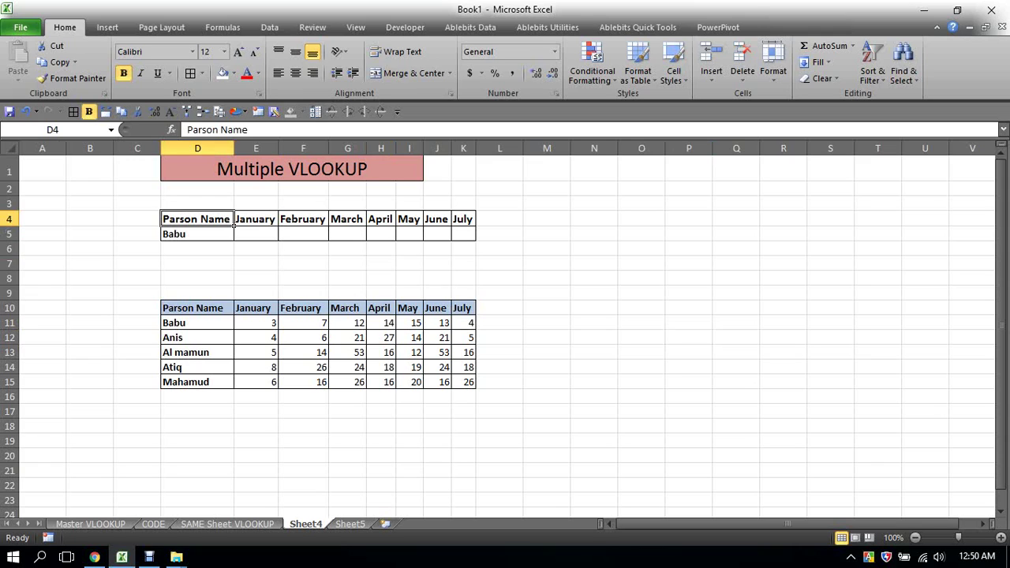
pyautogui.click(232, 312)
pyautogui.click(233, 373)
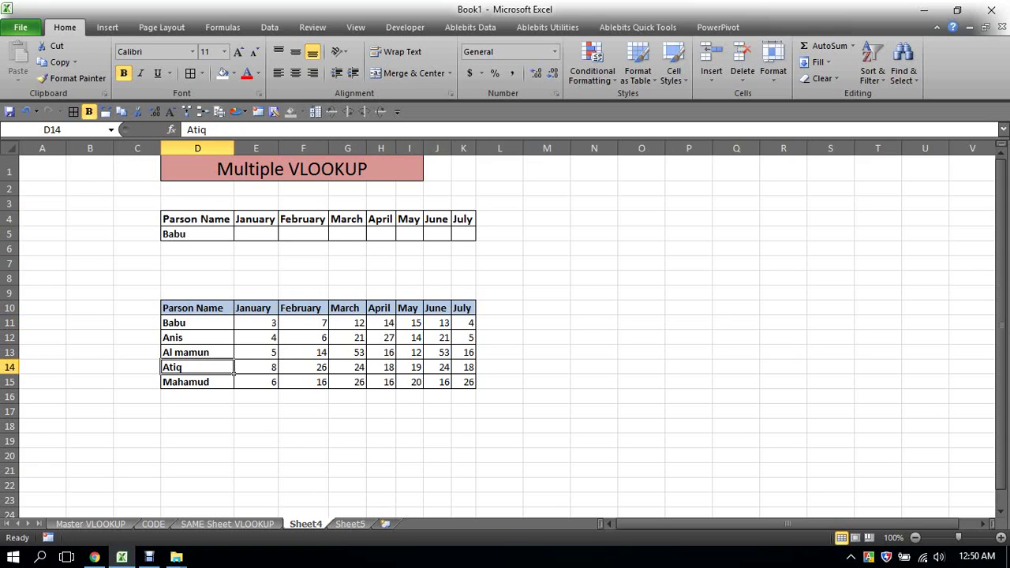
pyautogui.press('Right')
pyautogui.press('Right')
pyautogui.press('Right')
pyautogui.press('Right')
pyautogui.press('Right')
pyautogui.press('Right')
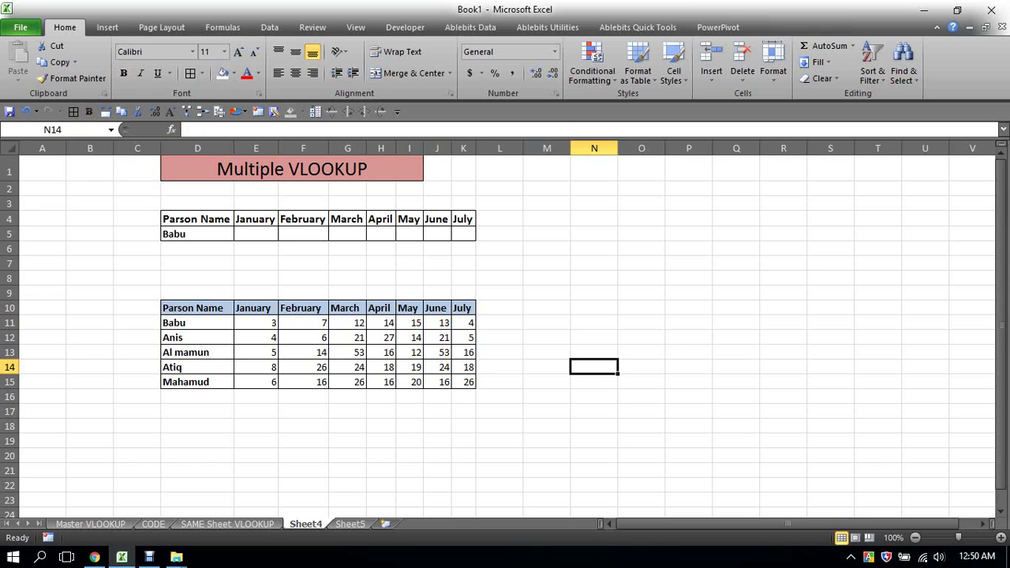
pyautogui.click(499, 323)
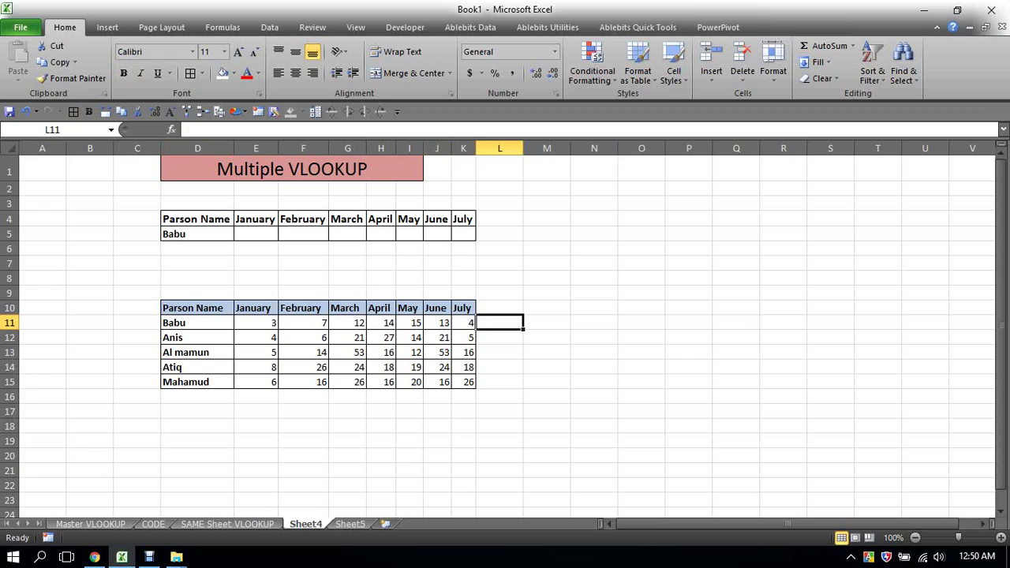
# - In E5, begin a VLOOKUP formula with the absolute lookup value $D$5
pyautogui.click(256, 233)
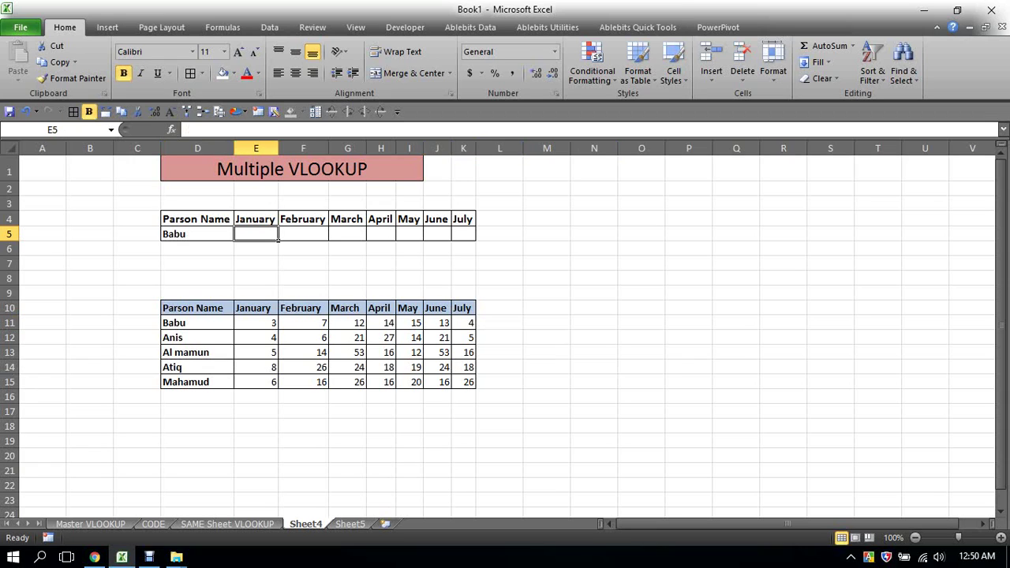
pyautogui.write('=')
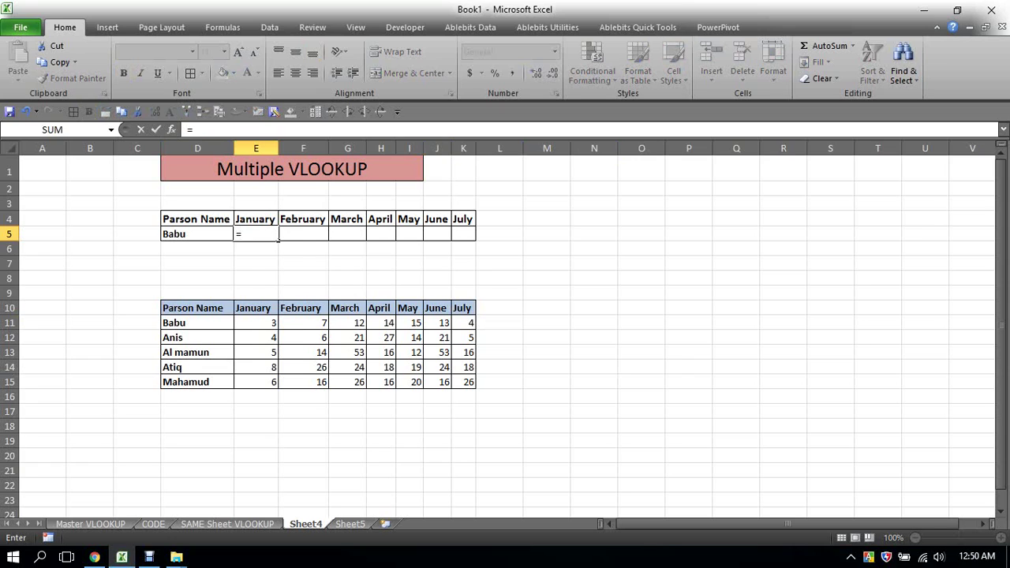
pyautogui.write('vlo')
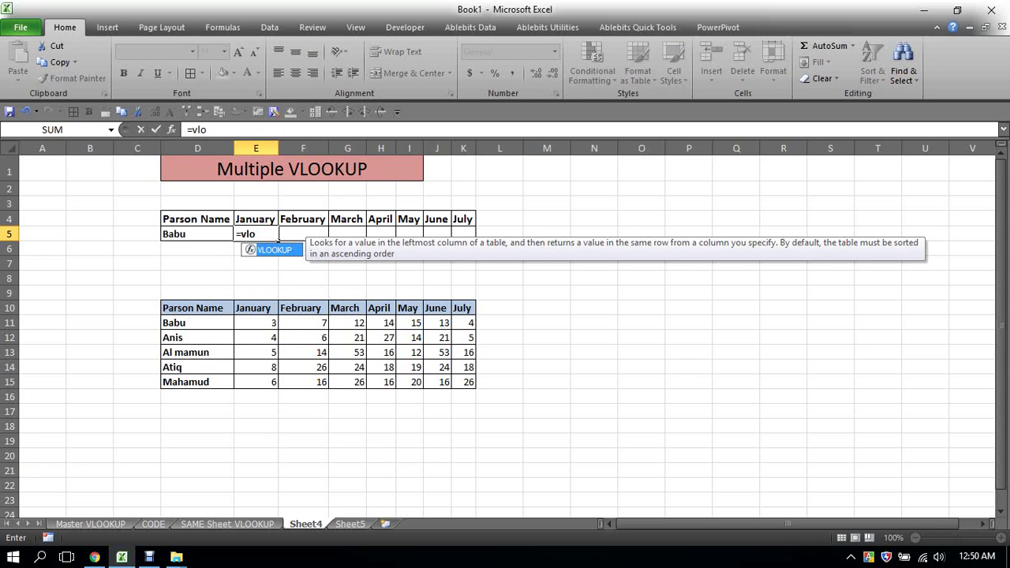
pyautogui.press('Tab')
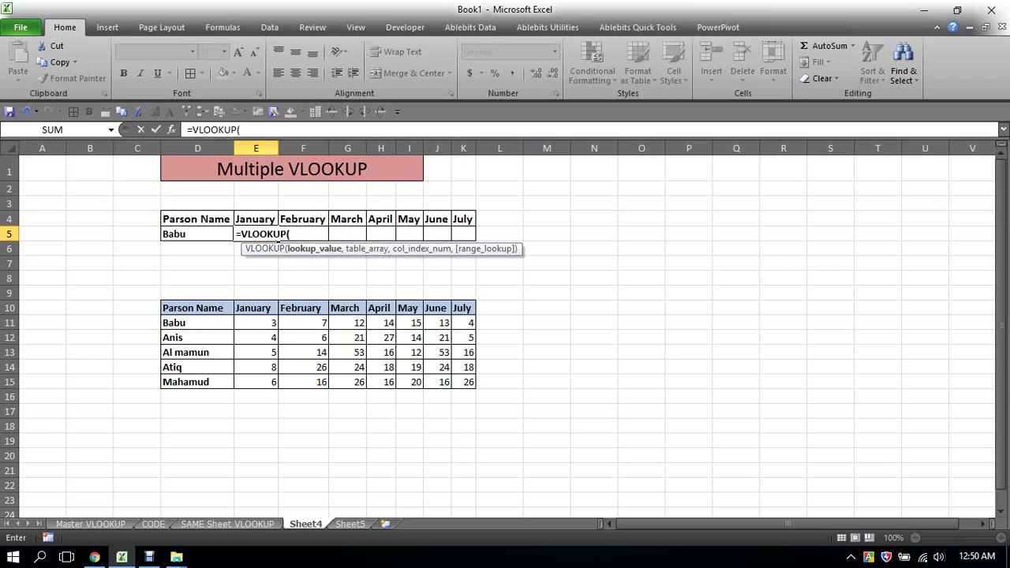
pyautogui.click(225, 233)
pyautogui.press('F4')
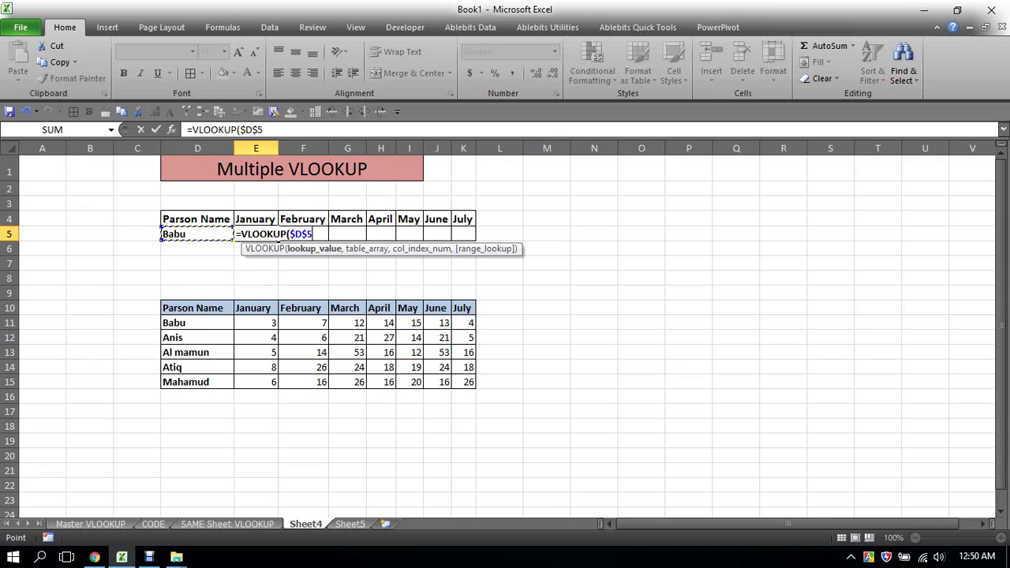
pyautogui.write(',')
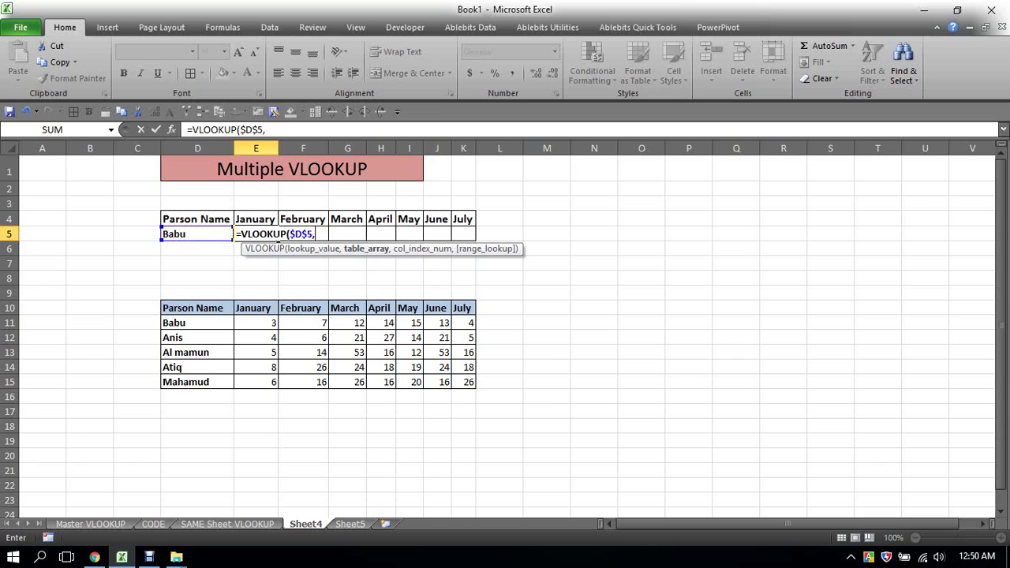
# - Add the absolute table range $D$10:$K$15 as the lookup table argument
pyautogui.moveTo(193, 309)
pyautogui.mouseDown()
pyautogui.moveTo(451, 347)
pyautogui.moveTo(476, 387)
pyautogui.mouseUp()
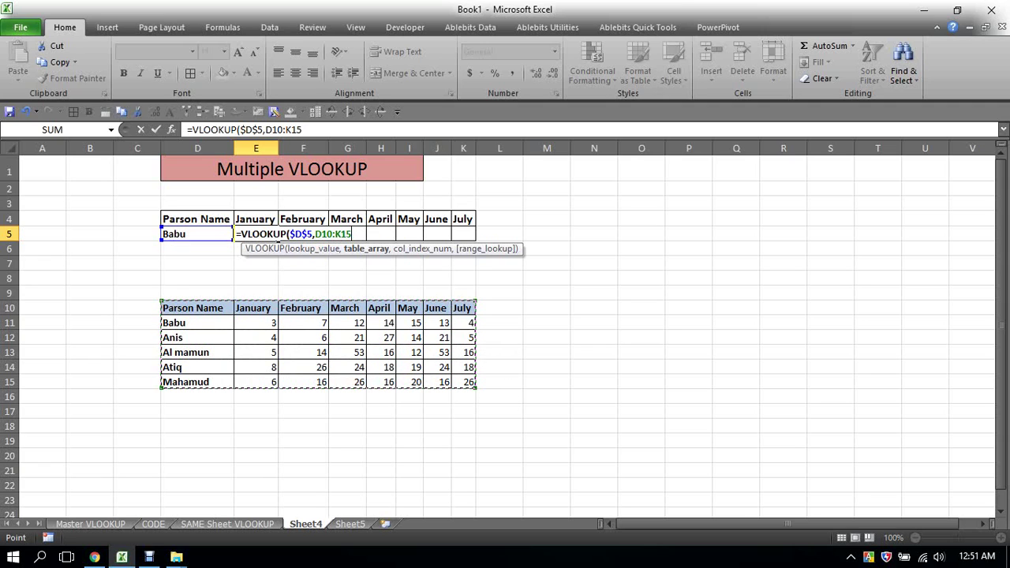
pyautogui.press('F4')
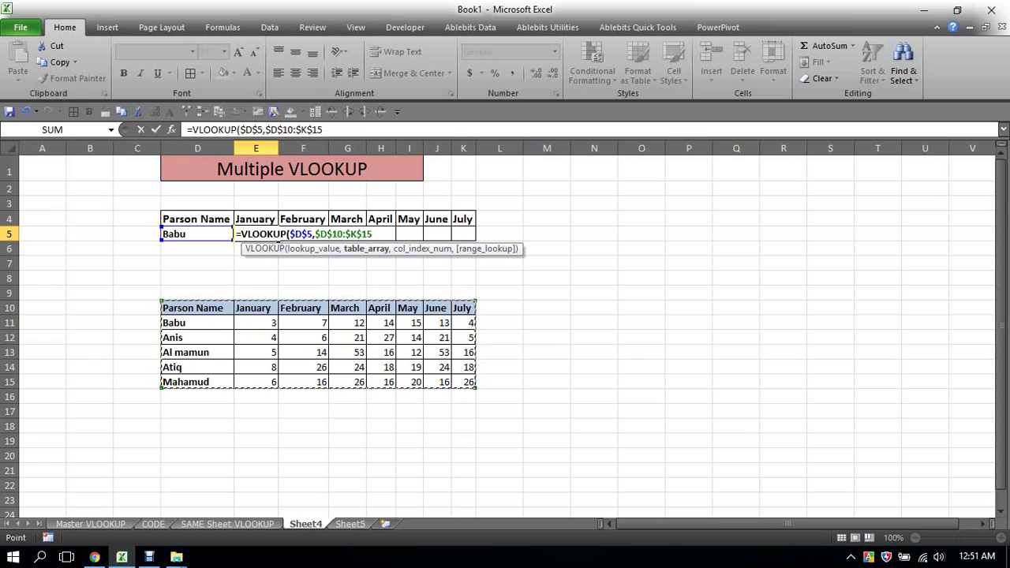
pyautogui.write(',')
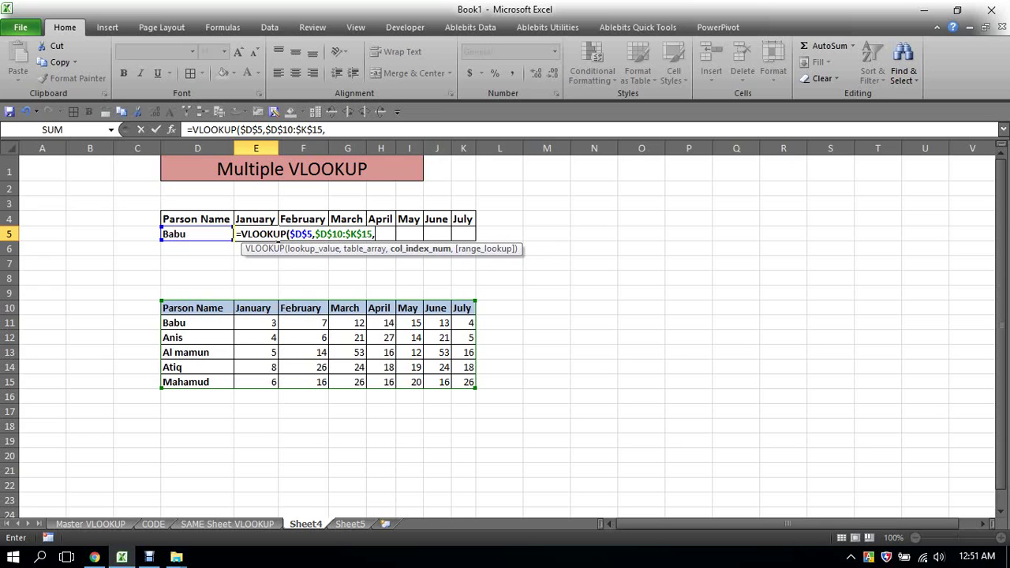
# - Add COLUMNS($D$4:E4 as the column index, with D4 locked as absolute
pyautogui.write('cl')
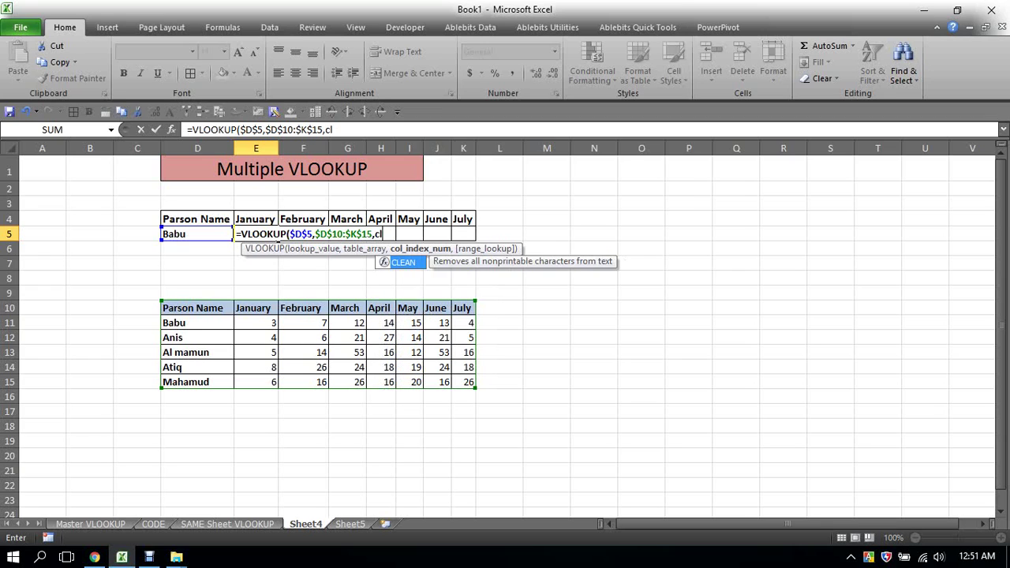
pyautogui.write('o')
pyautogui.press('BackSpace')
pyautogui.press('BackSpace')
pyautogui.write('o')
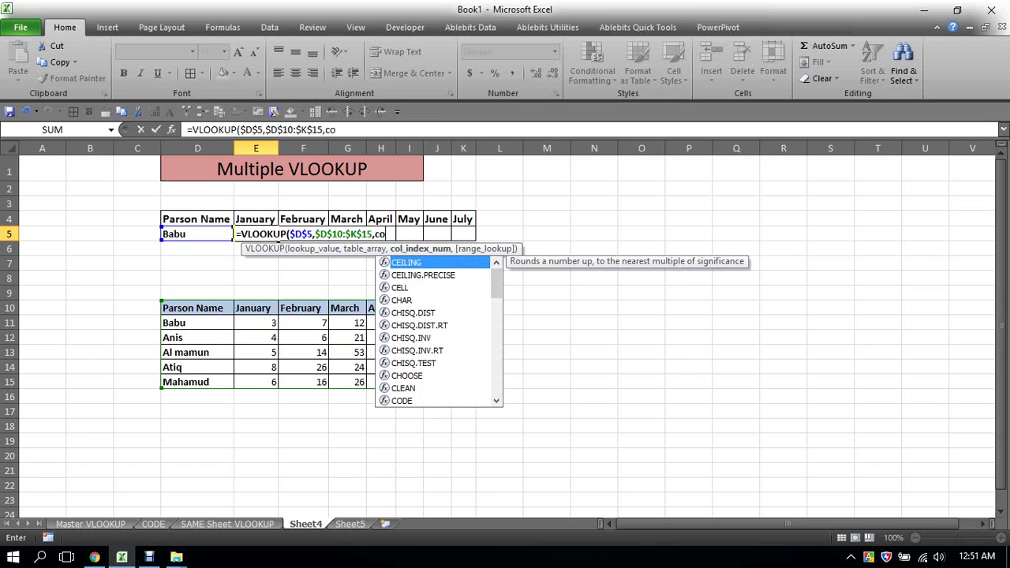
pyautogui.write('l')
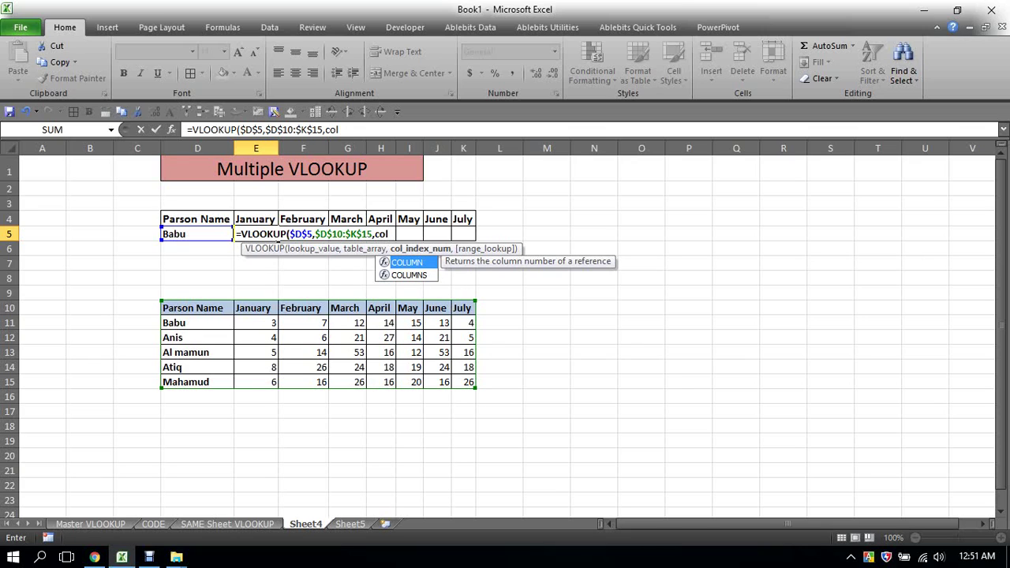
pyautogui.press('Down')
pyautogui.press('Tab')
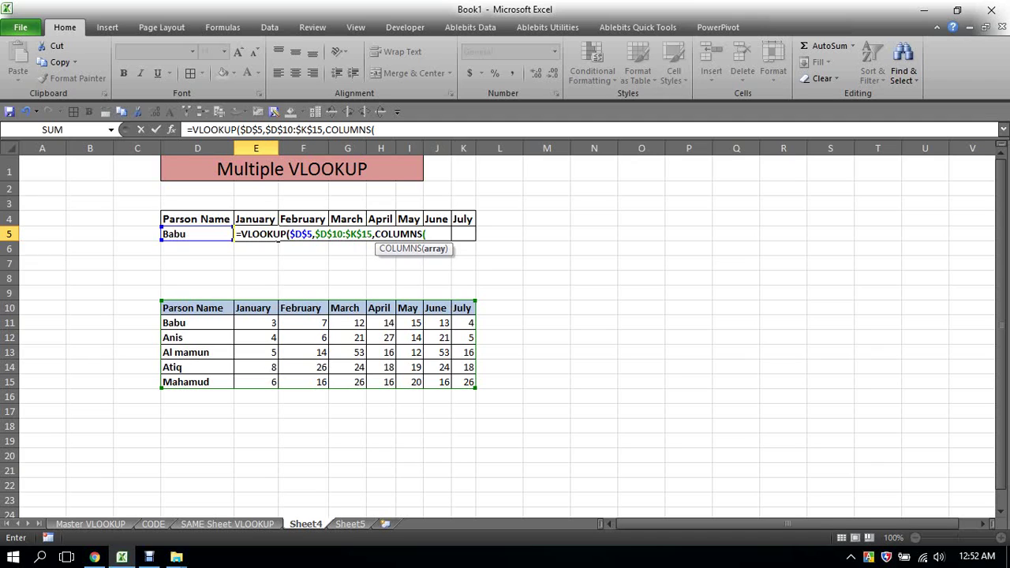
pyautogui.moveTo(198, 219); pyautogui.dragTo(268, 222)
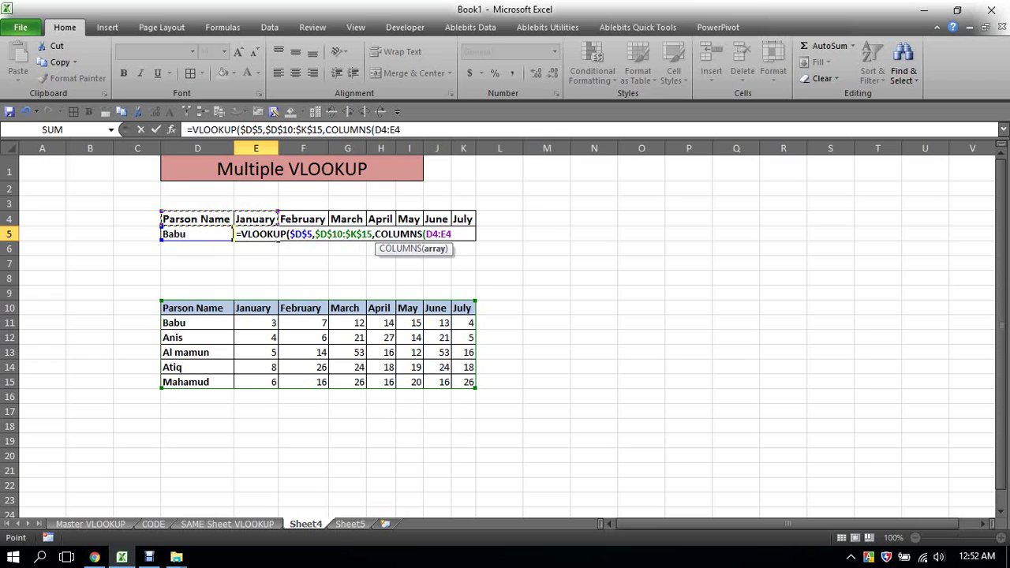
pyautogui.click(426, 234)
pyautogui.press('F4')
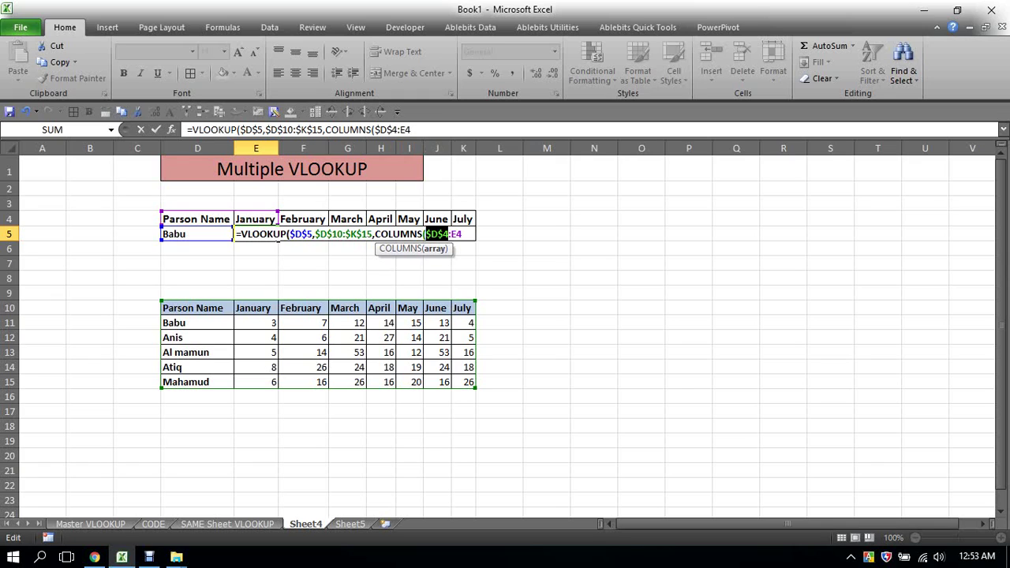
# - Close the formula with ),0) for exact matching and enter it, returning 3 in E5
pyautogui.click(411, 129)
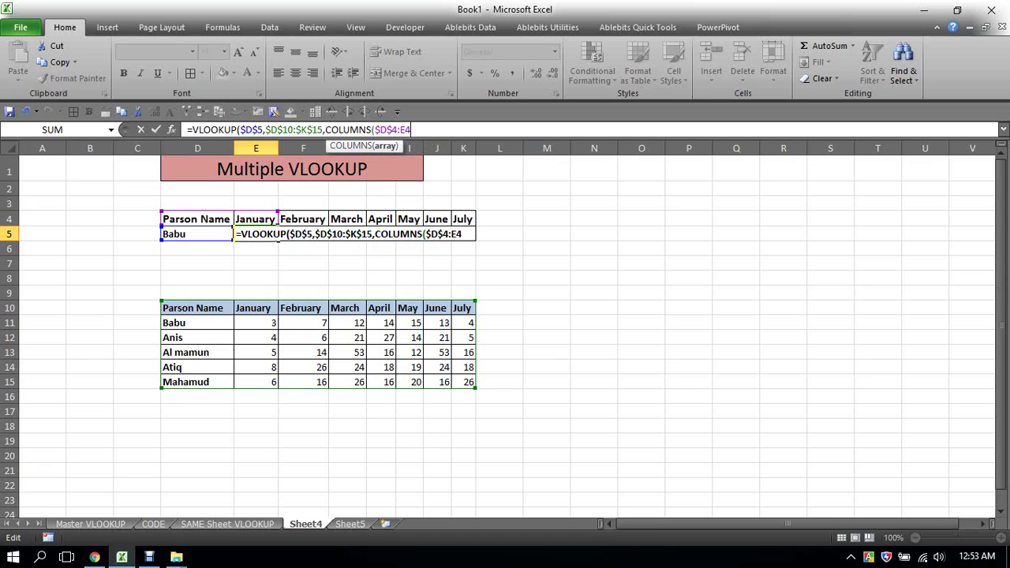
pyautogui.write(')')
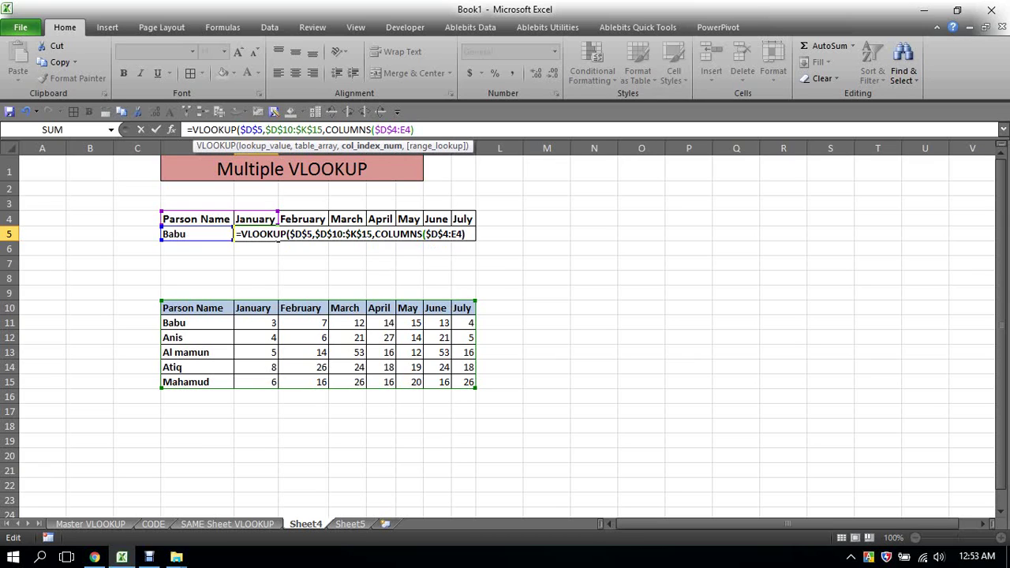
pyautogui.write(',')
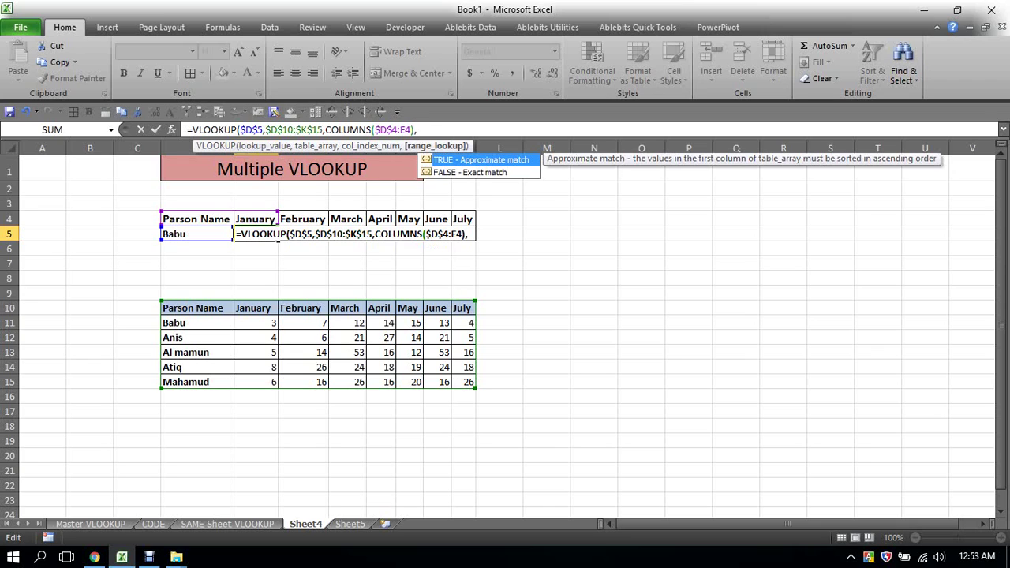
pyautogui.write('0')
pyautogui.write(')')
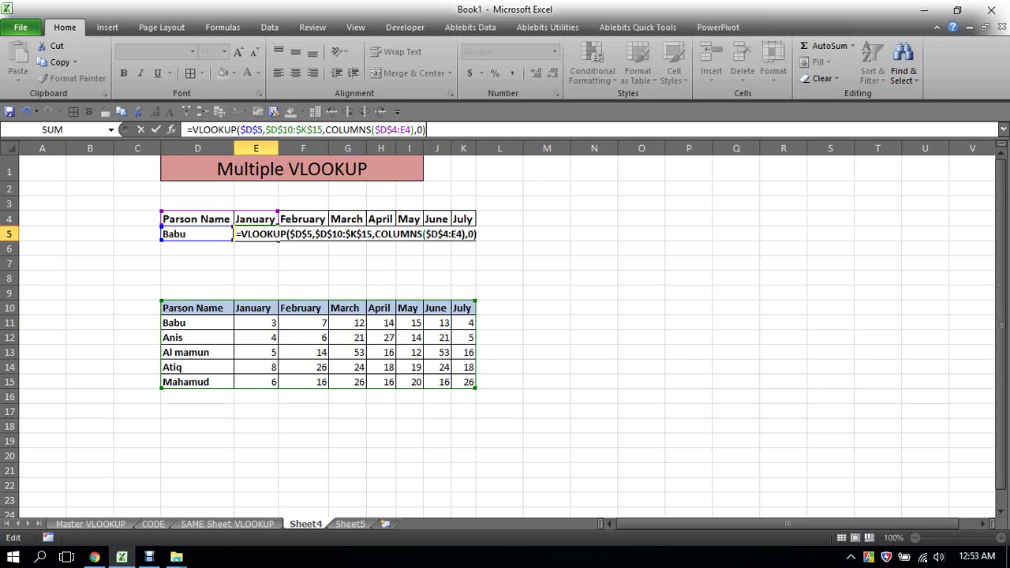
pyautogui.press('Return')
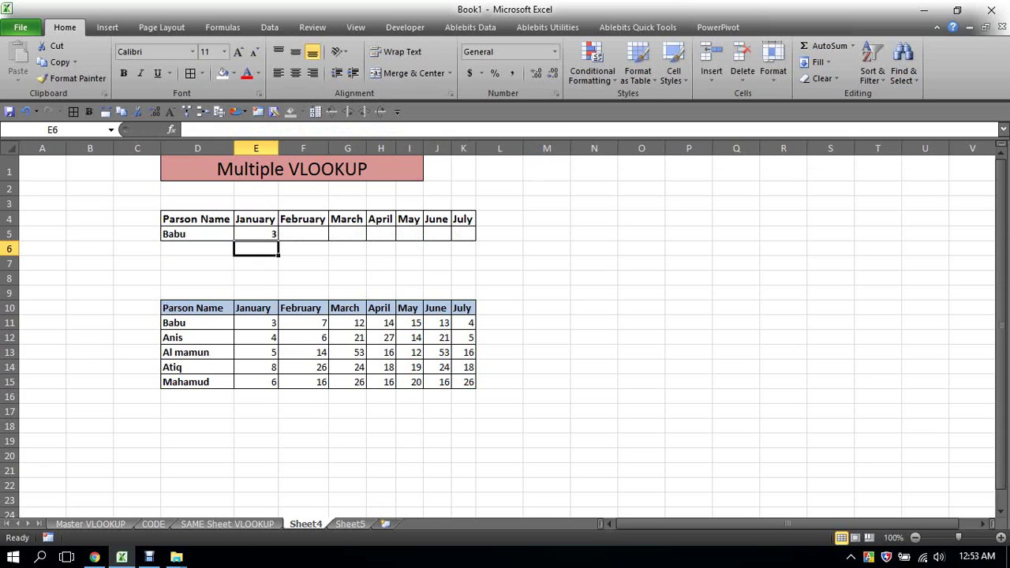
pyautogui.click(268, 234)
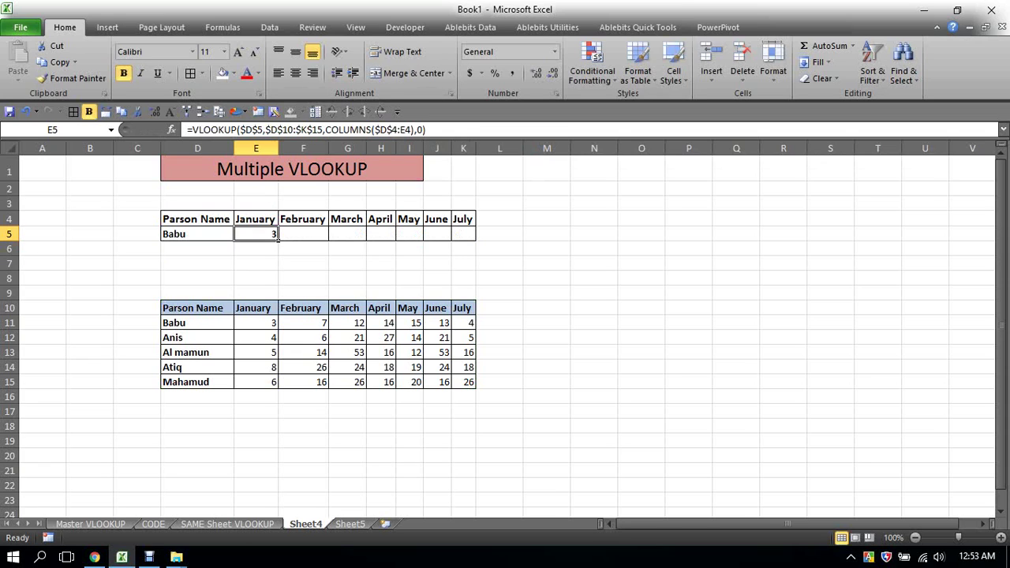
# - Fill the E5 formula right through K5 to show Babu's February–July values
pyautogui.moveTo(278, 237); pyautogui.dragTo(474, 235)
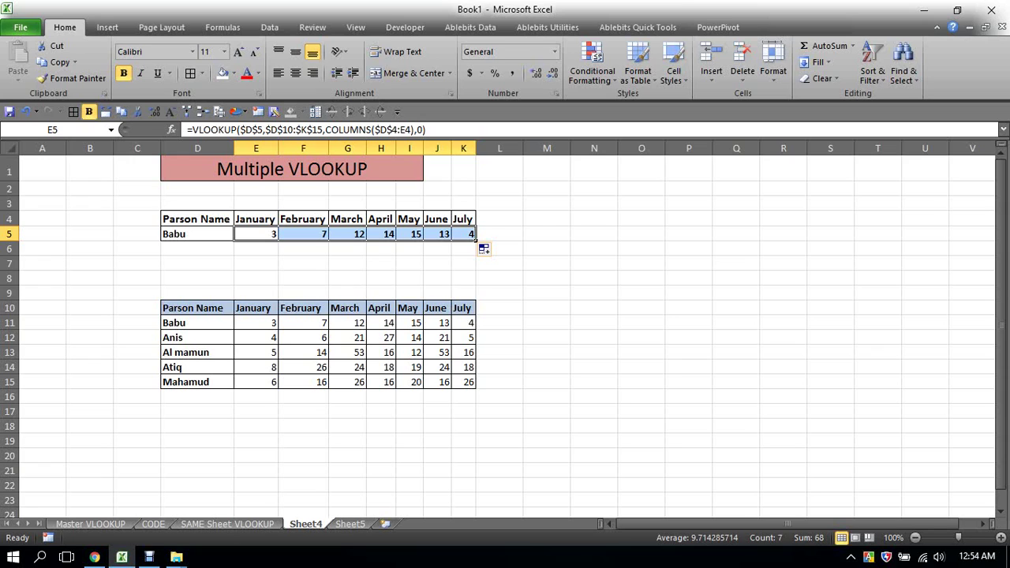
pyautogui.click(347, 262)
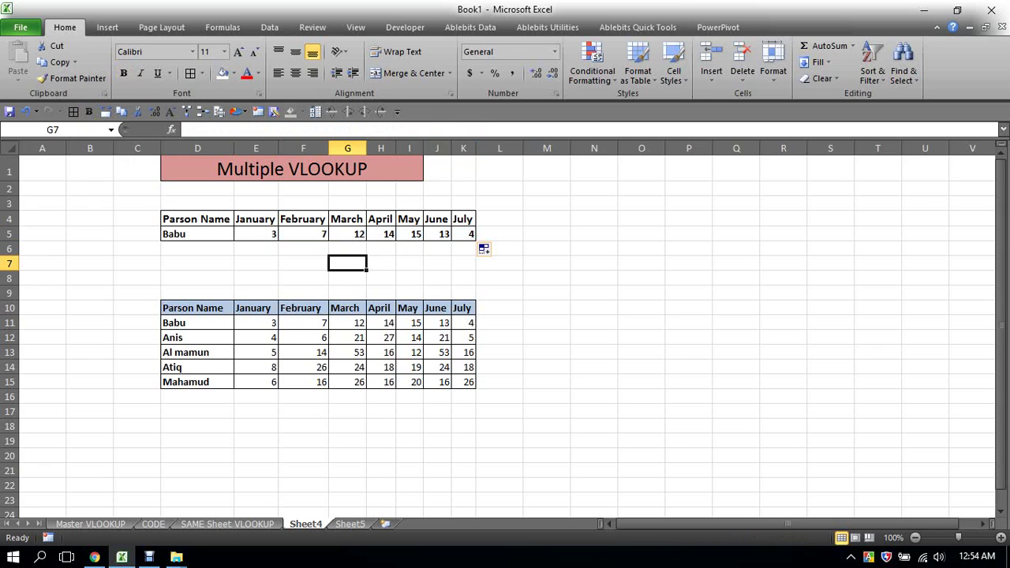
pyautogui.click(197, 234)
pyautogui.click(268, 235)
pyautogui.click(275, 324)
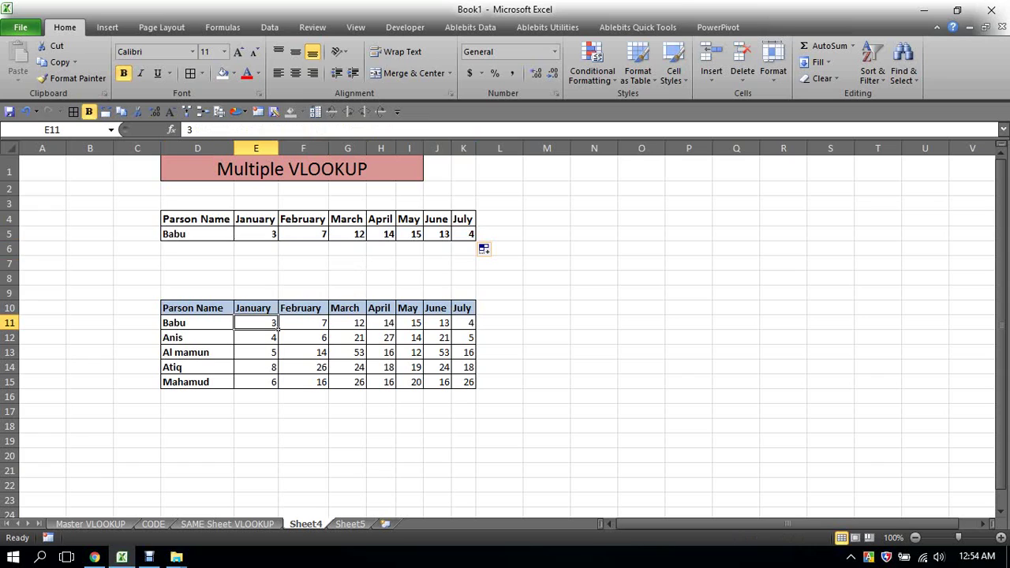
pyautogui.click(329, 237)
pyautogui.click(322, 323)
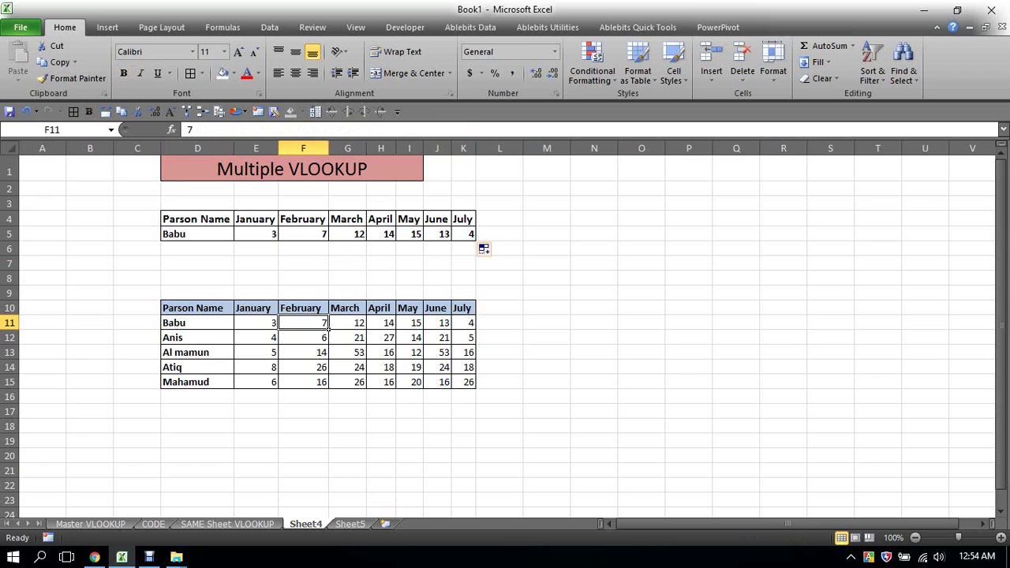
pyautogui.click(364, 237)
pyautogui.click(394, 237)
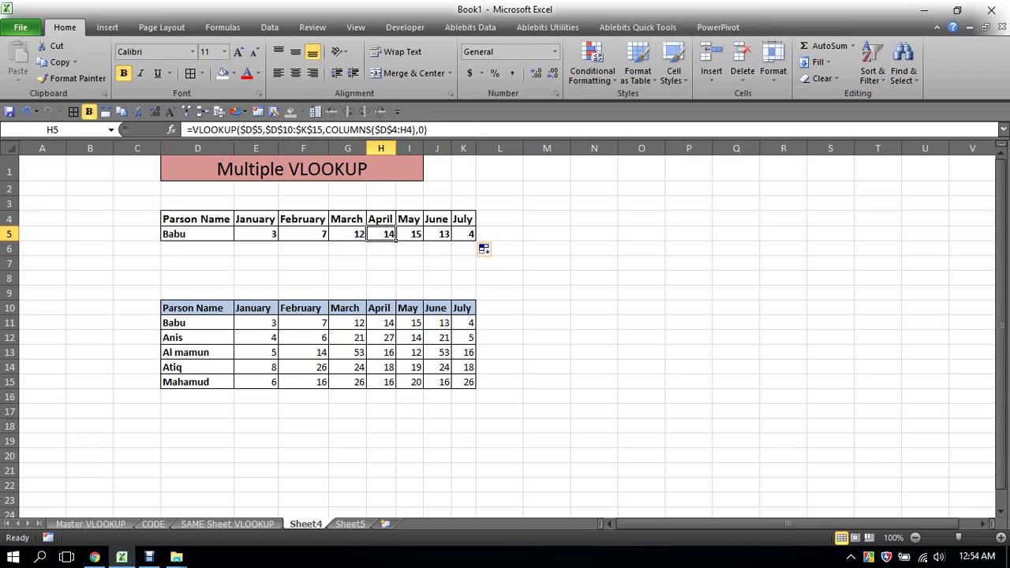
pyautogui.click(422, 236)
pyautogui.click(436, 233)
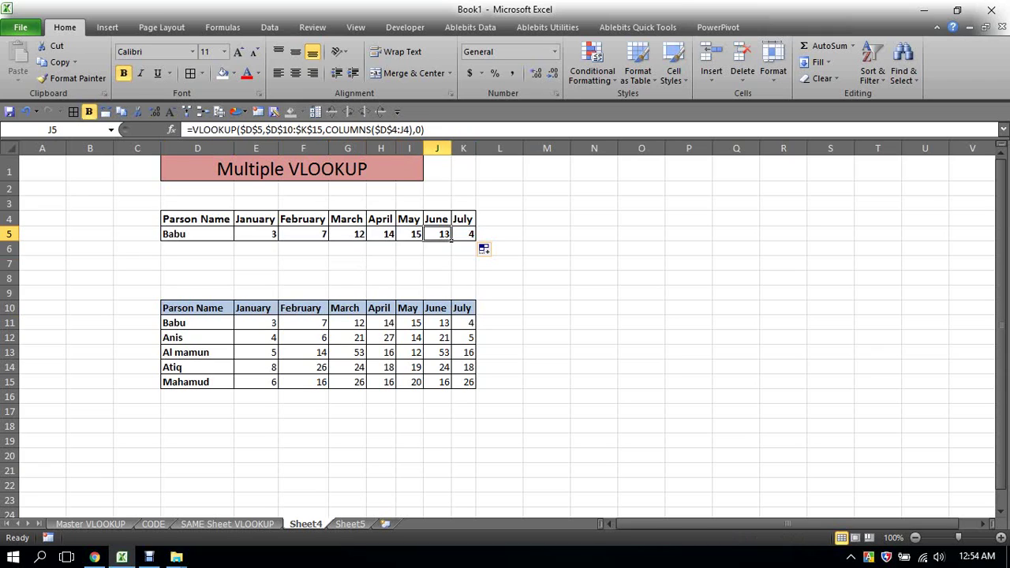
pyautogui.click(463, 233)
pyautogui.click(424, 325)
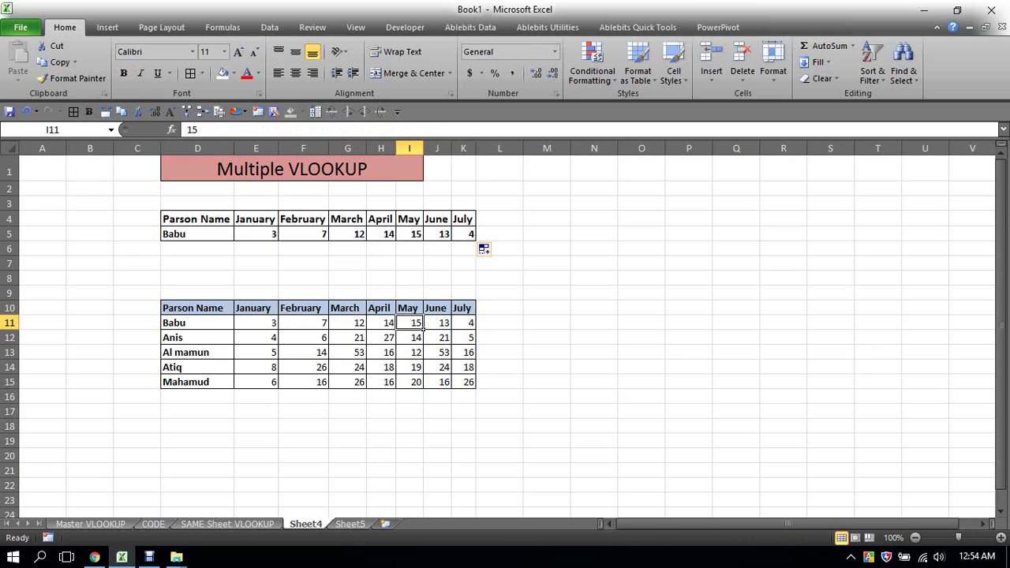
pyautogui.click(436, 323)
pyautogui.click(546, 337)
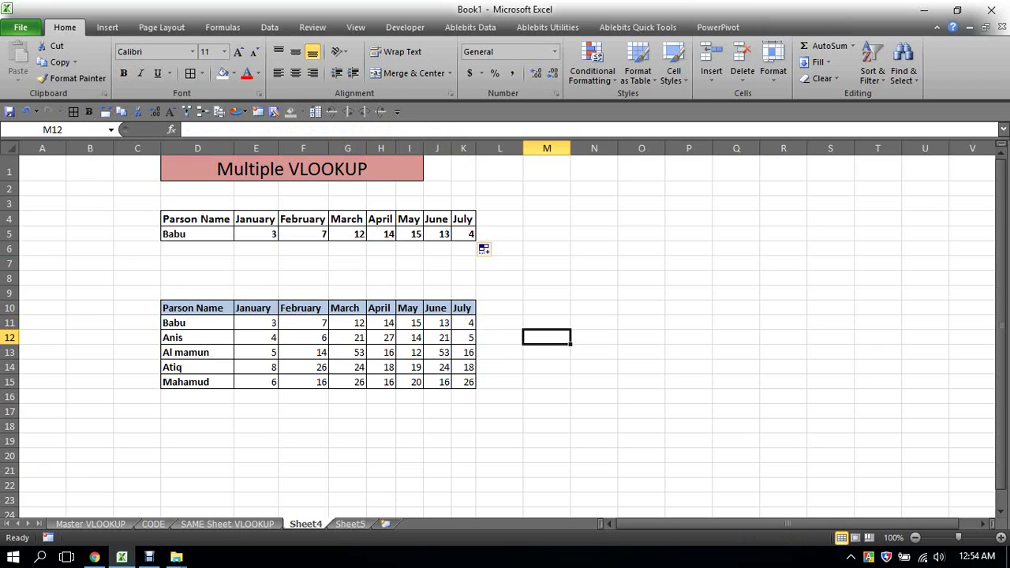
pyautogui.click(197, 233)
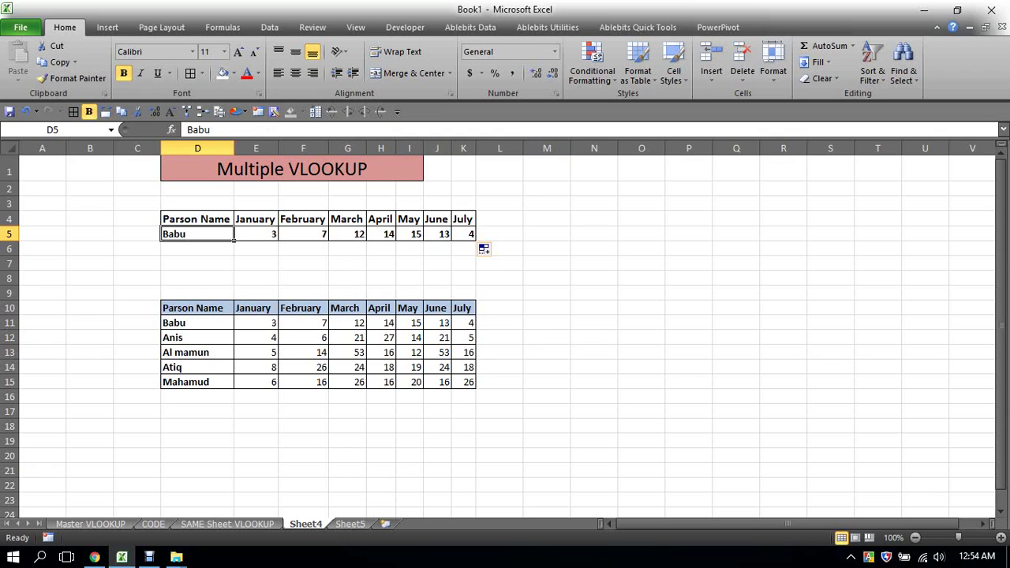
# - Enter Al mamun as the lookup name in D5 and select his source values E13:K13
pyautogui.write('Al')
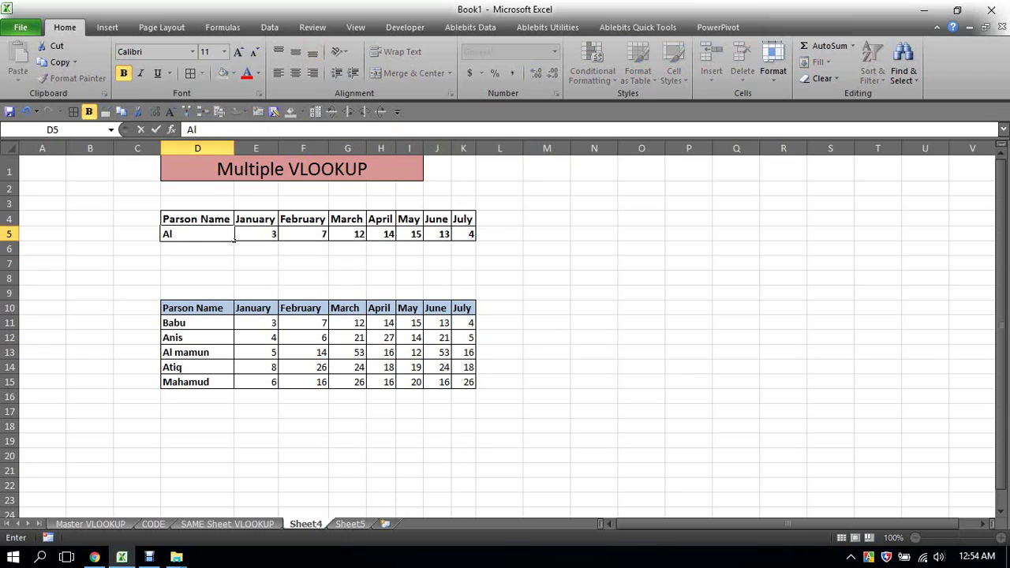
pyautogui.write(' mam')
pyautogui.write('un')
pyautogui.press('Return')
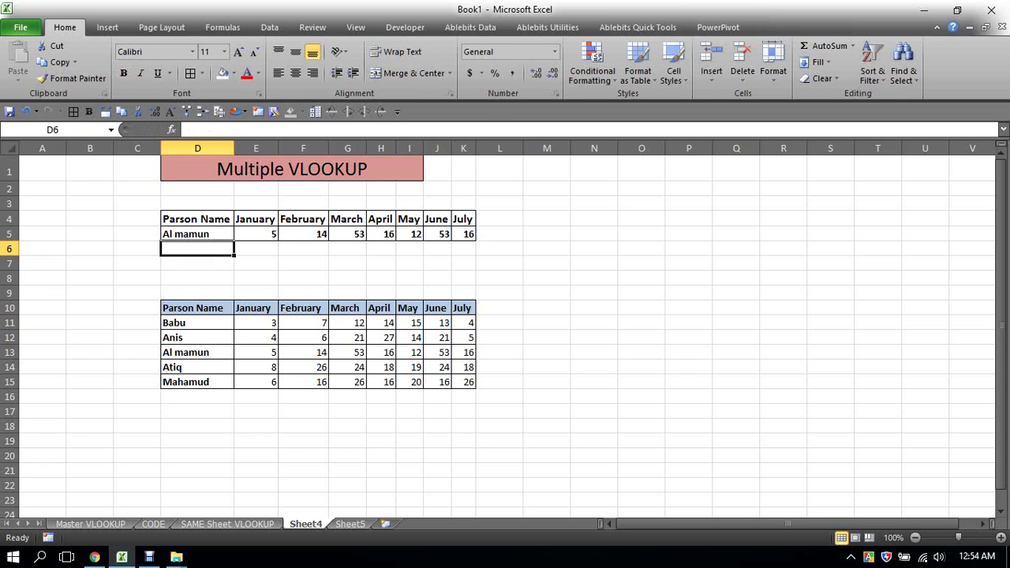
pyautogui.moveTo(255, 352); pyautogui.dragTo(472, 351)
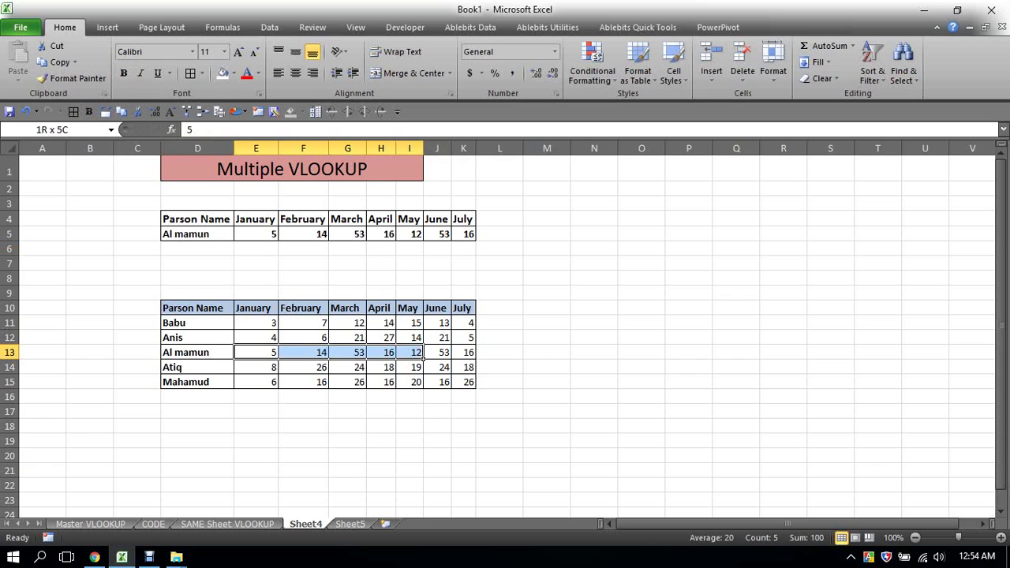
# - Apply a light red fill to Al mamun's E13:K13 values in the source table
pyautogui.click(233, 73)
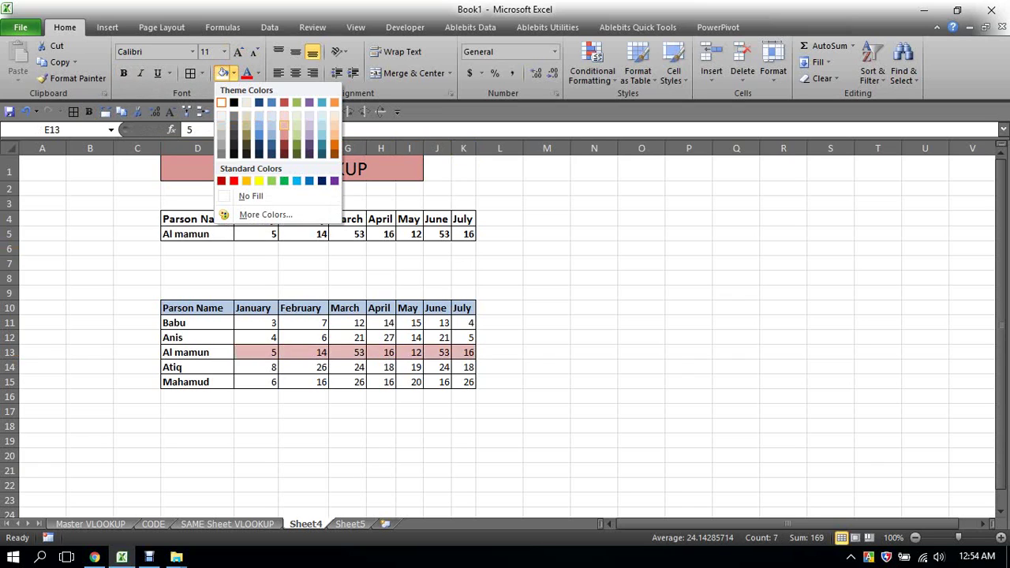
pyautogui.click(284, 116)
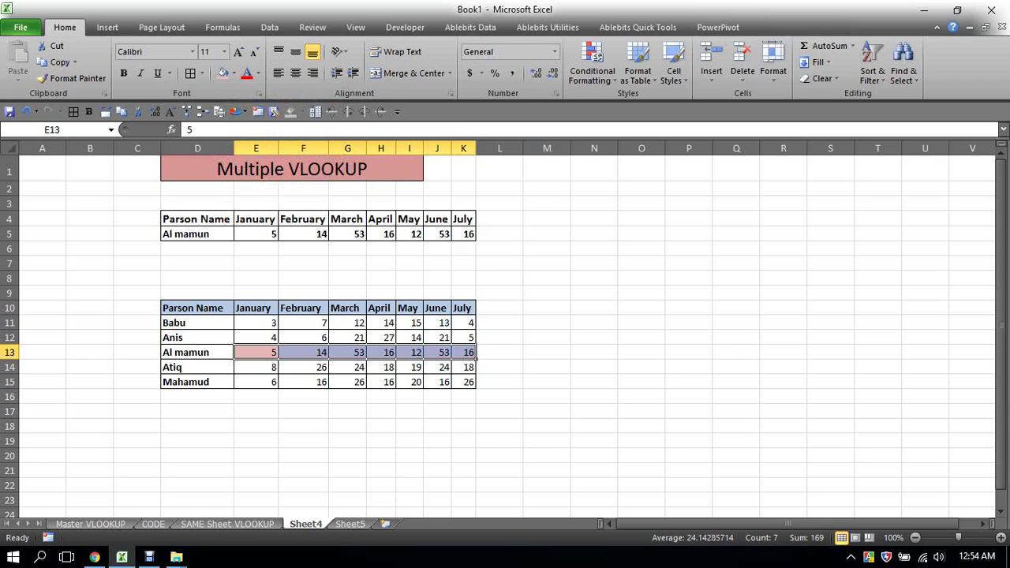
pyautogui.click(231, 235)
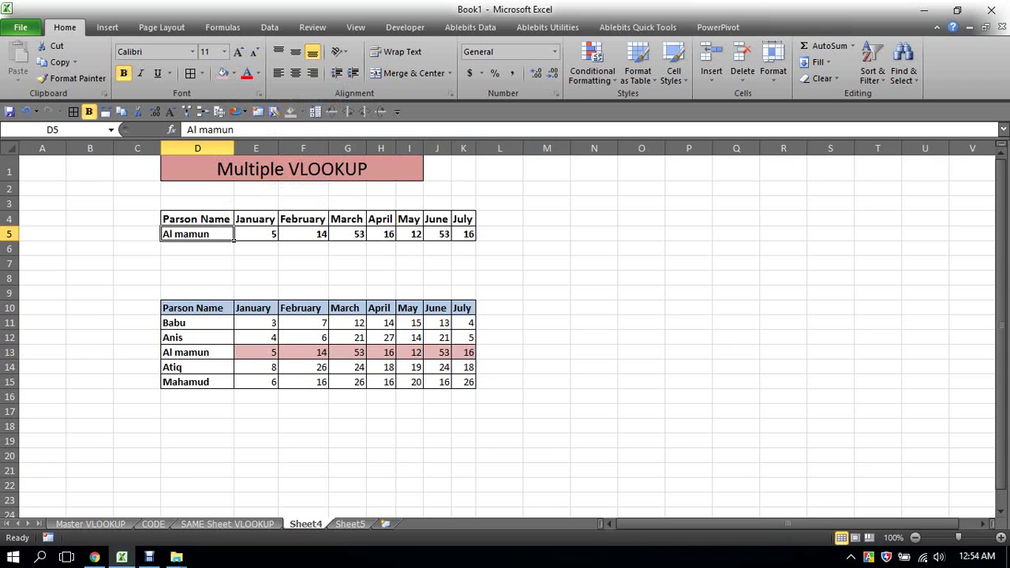